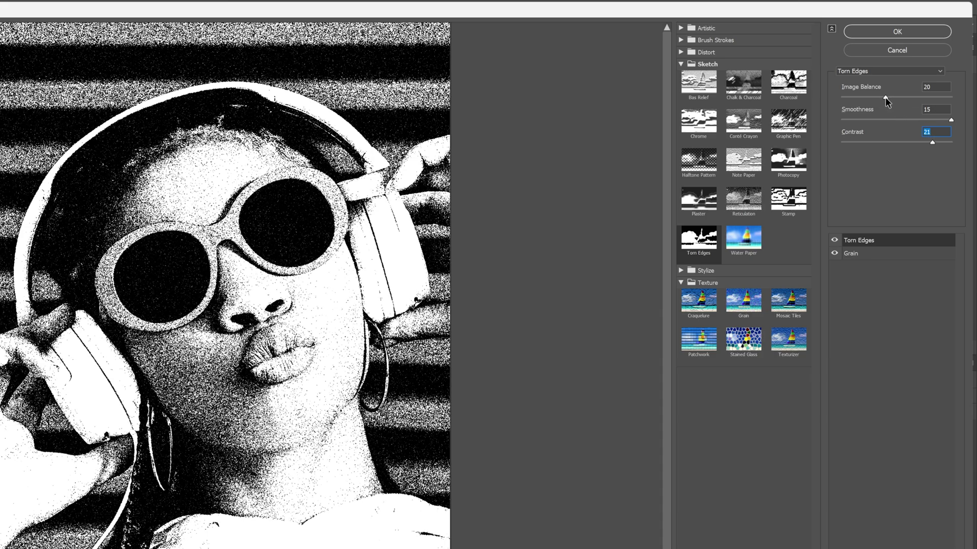
Step: Set the Torn Edges Image Balance to 23 and apply the filter gallery effects
{"action": "left_click_drag", "start_coordinate": [885, 97], "coordinate": [892, 98]}
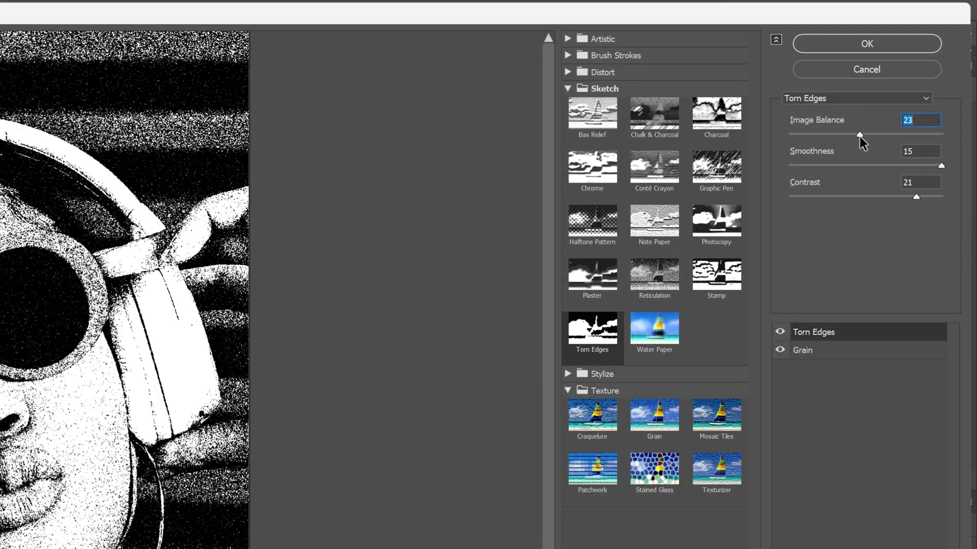
{"action": "left_click", "coordinate": [867, 43]}
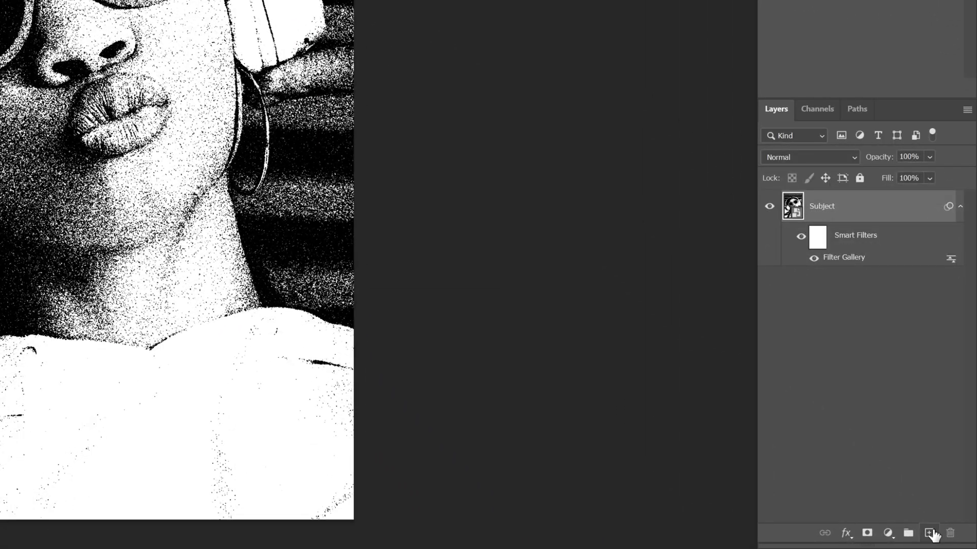
Step: Create a new layer above the Subject layer and name it Colors
{"action": "left_click", "coordinate": [948, 540]}
{"action": "left_click", "coordinate": [897, 372]}
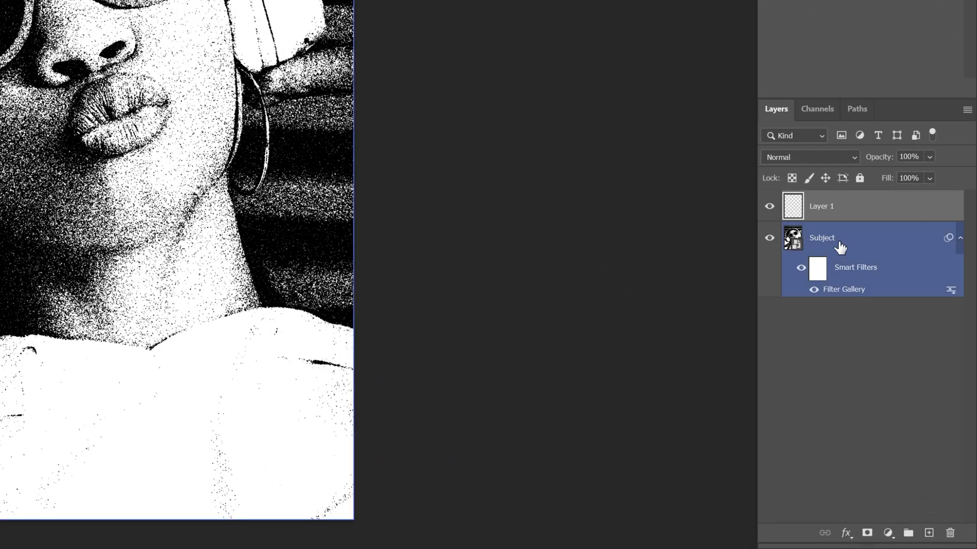
{"action": "double_click", "coordinate": [821, 206]}
{"action": "type", "text": "Colors"}
{"action": "key", "text": "Return"}
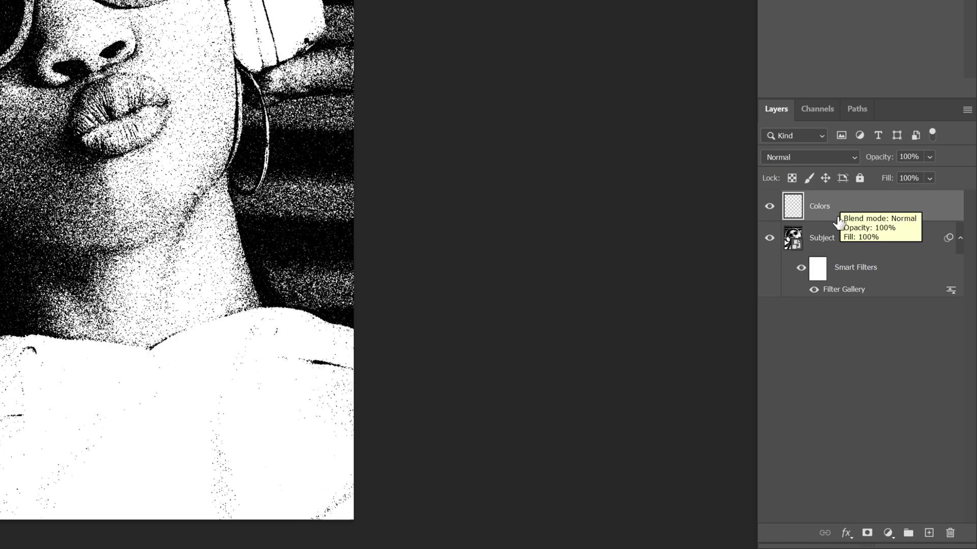
Step: Hide the Subject layer's Filter Gallery effect and select both ear cups and the headband with the Object Selection tool
{"action": "left_click", "coordinate": [821, 239]}
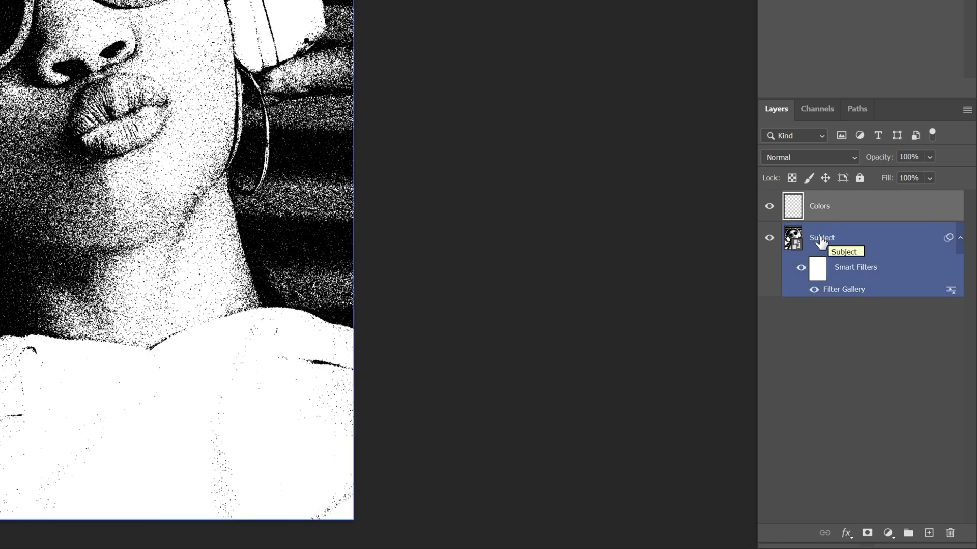
{"action": "left_click", "coordinate": [813, 290]}
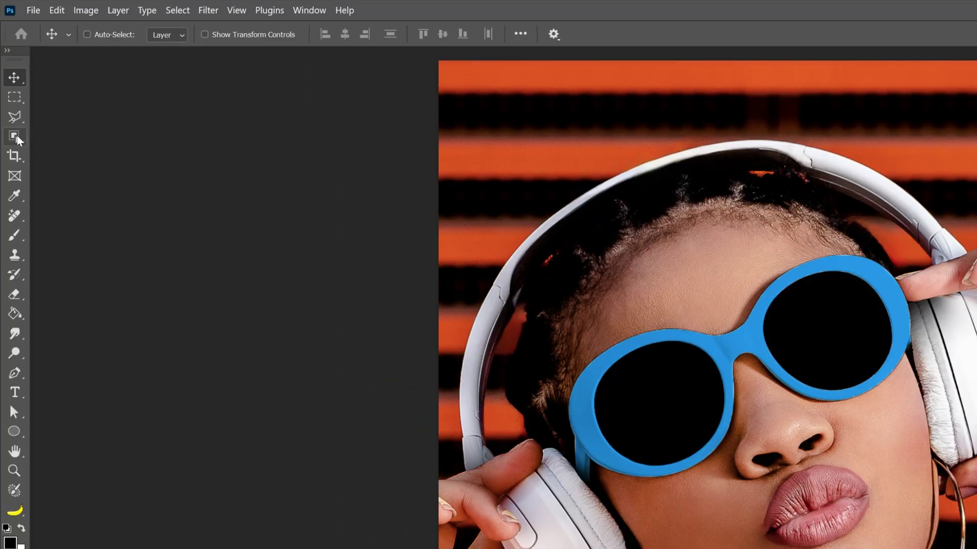
{"action": "left_click", "coordinate": [19, 140]}
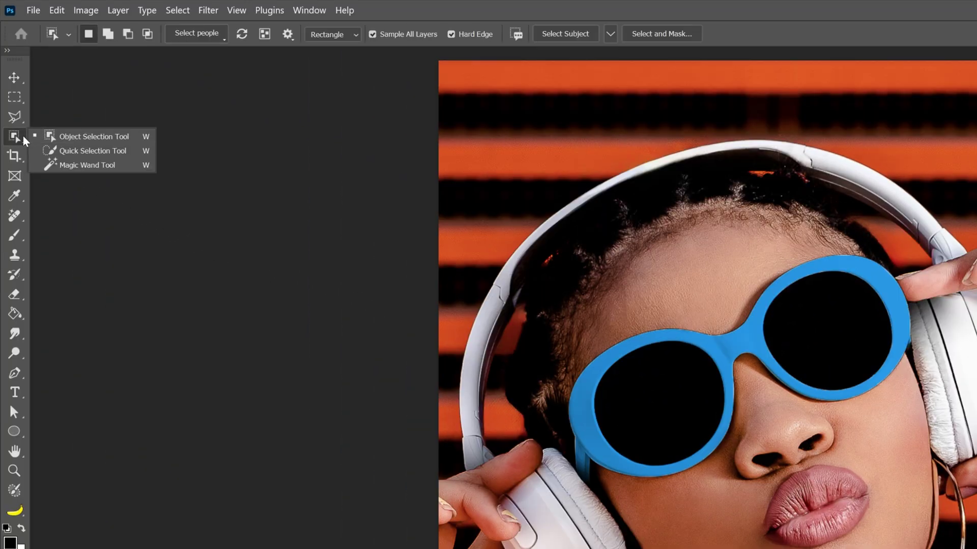
{"action": "left_click", "coordinate": [94, 140]}
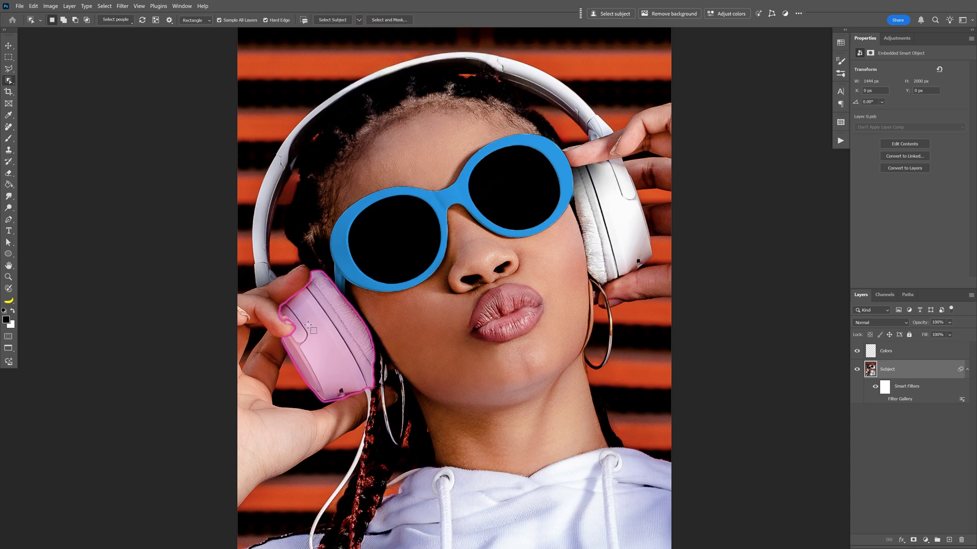
{"action": "left_click", "coordinate": [328, 322]}
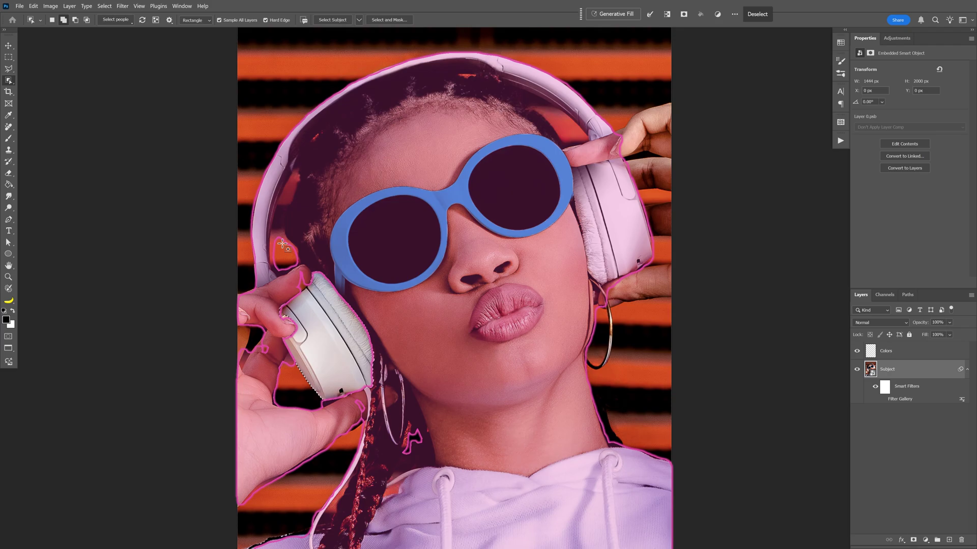
{"action": "left_click", "coordinate": [264, 209]}
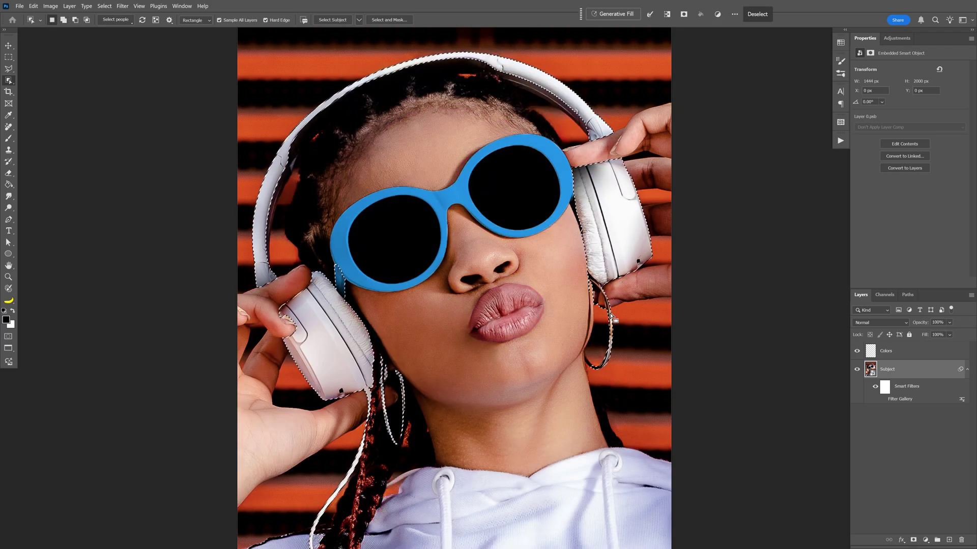
Step: Subtract the hoop earrings from the headphone selection with the Quick Selection tool
{"action": "scroll", "coordinate": [612, 318], "scroll_direction": "up", "scroll_amount": 2}
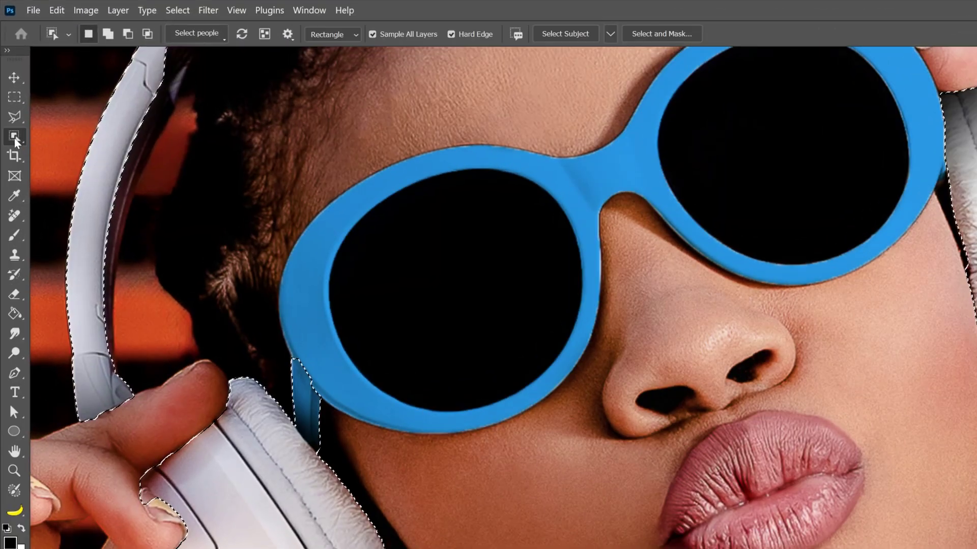
{"action": "right_click", "coordinate": [8, 81]}
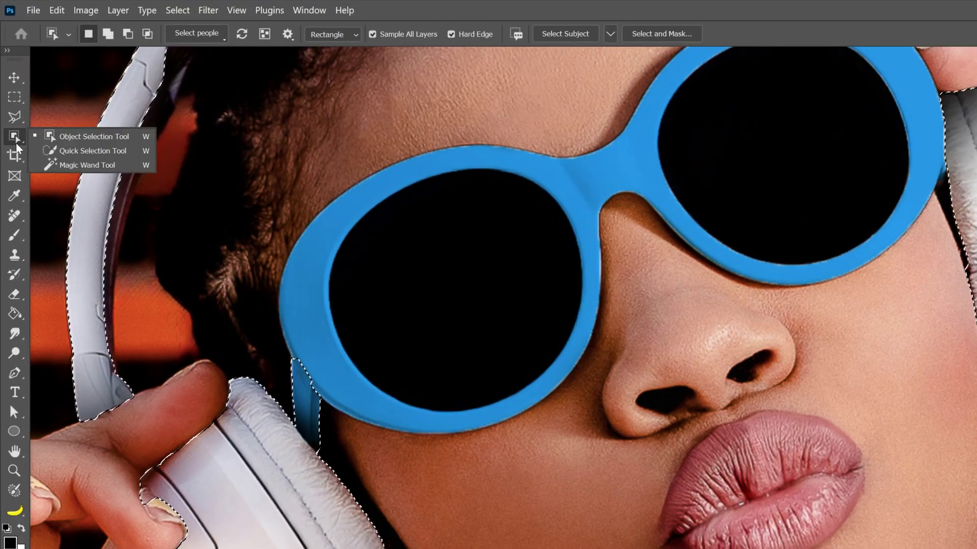
{"action": "left_click", "coordinate": [93, 150]}
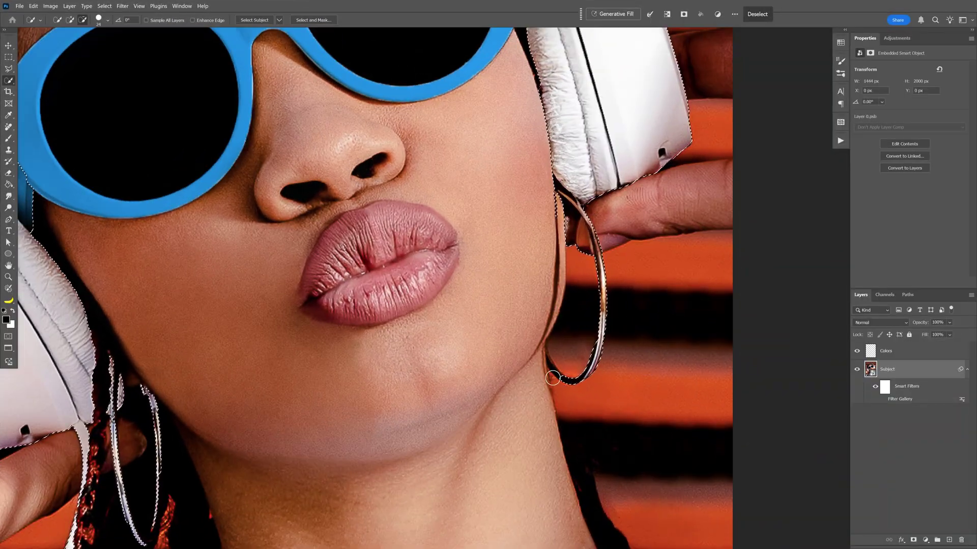
{"action": "mouse_move", "coordinate": [552, 378]}
{"action": "left_mouse_down"}
{"action": "mouse_move", "coordinate": [573, 379]}
{"action": "mouse_move", "coordinate": [589, 363]}
{"action": "left_mouse_up"}
{"action": "left_click_drag", "start_coordinate": [605, 309], "coordinate": [605, 292]}
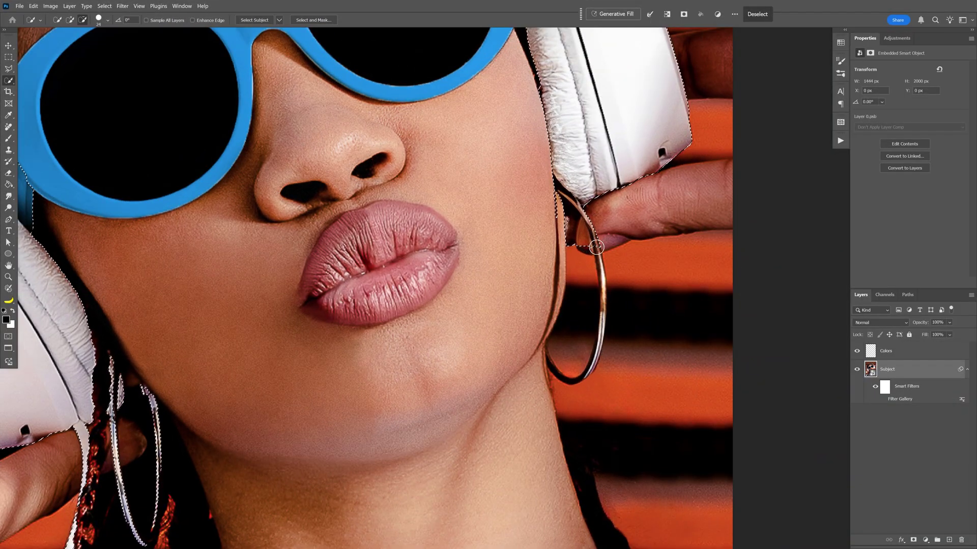
{"action": "left_click_drag", "start_coordinate": [596, 247], "coordinate": [290, 232]}
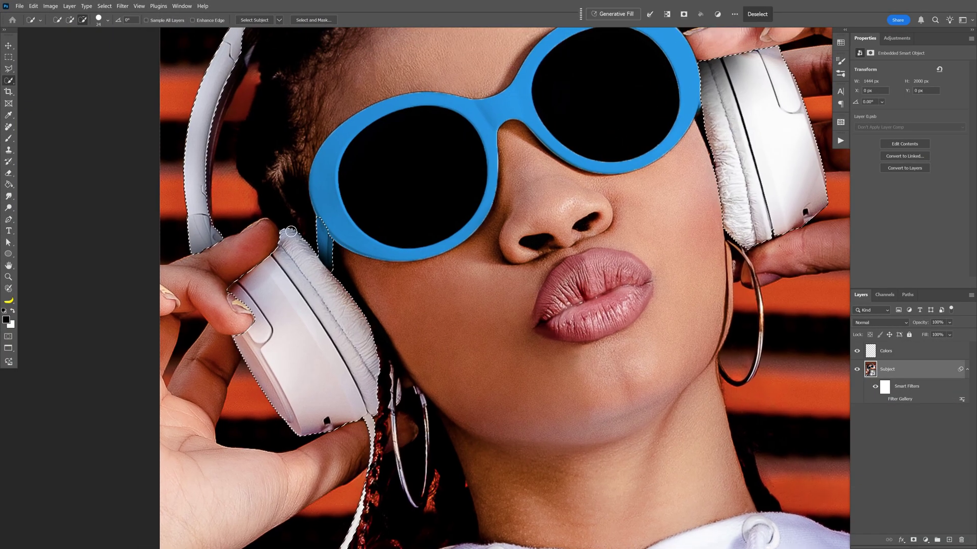
Step: Add the dark inner side of the headband to the headphone selection with the Quick Selection tool
{"action": "scroll", "coordinate": [305, 211], "scroll_direction": "up", "scroll_amount": 5}
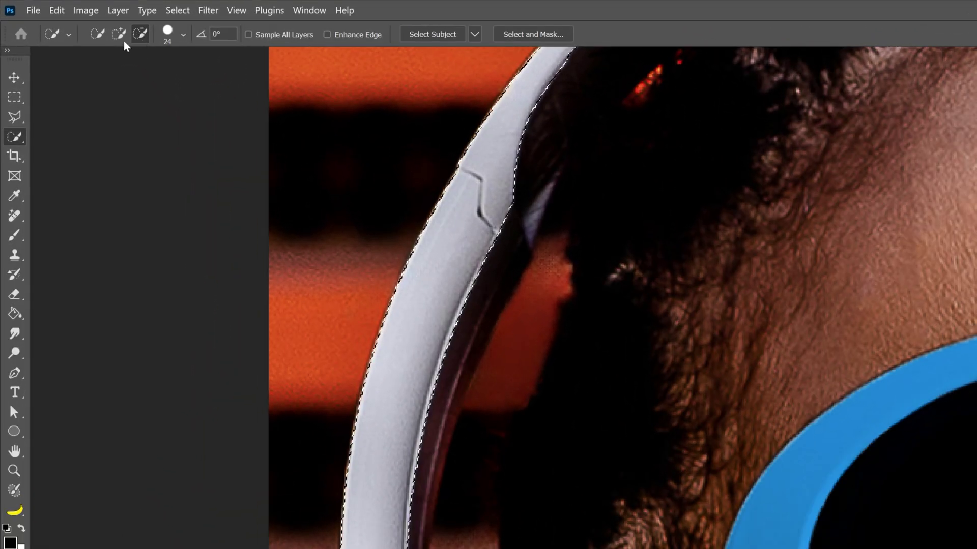
{"action": "left_click", "coordinate": [118, 34]}
{"action": "mouse_move", "coordinate": [508, 218]}
{"action": "left_mouse_down"}
{"action": "mouse_move", "coordinate": [442, 364]}
{"action": "mouse_move", "coordinate": [406, 473]}
{"action": "left_mouse_up"}
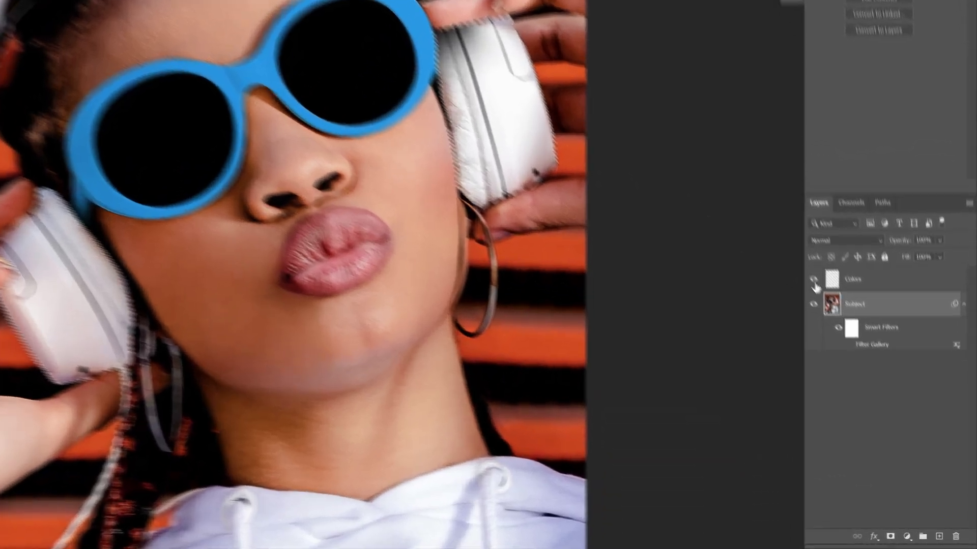
Step: Make the Colors layer active and set the foreground color to magenta eb12d4
{"action": "left_click", "coordinate": [920, 356]}
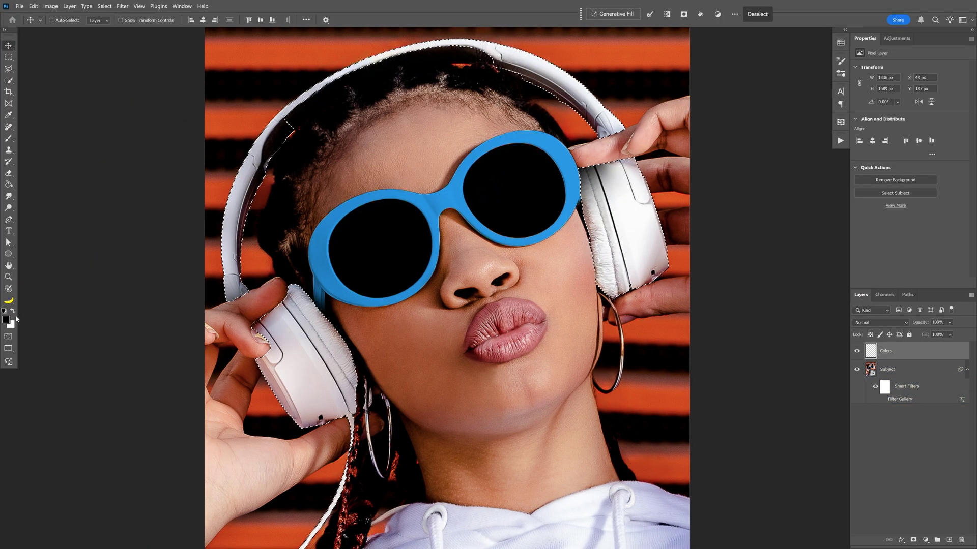
{"action": "left_click", "coordinate": [7, 320]}
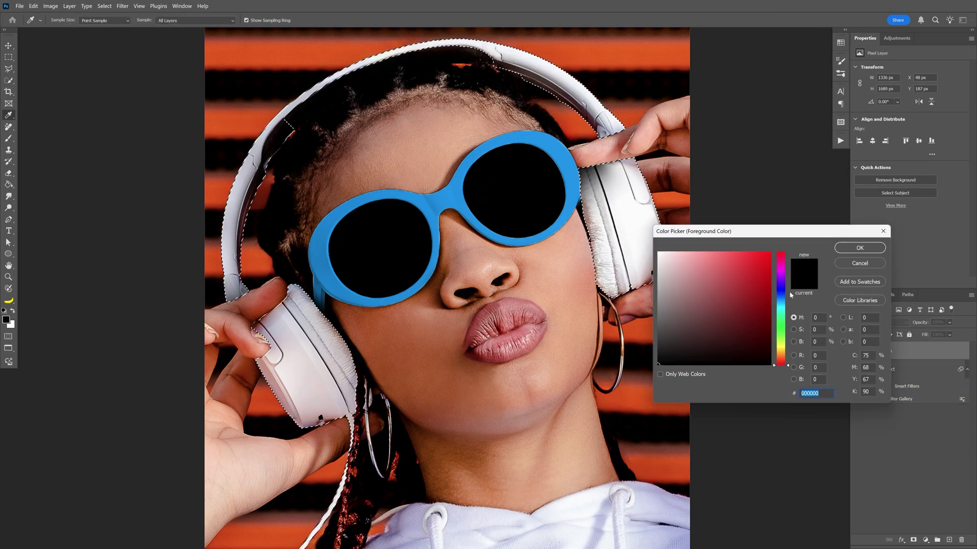
{"action": "left_click", "coordinate": [782, 273]}
{"action": "left_click", "coordinate": [761, 260]}
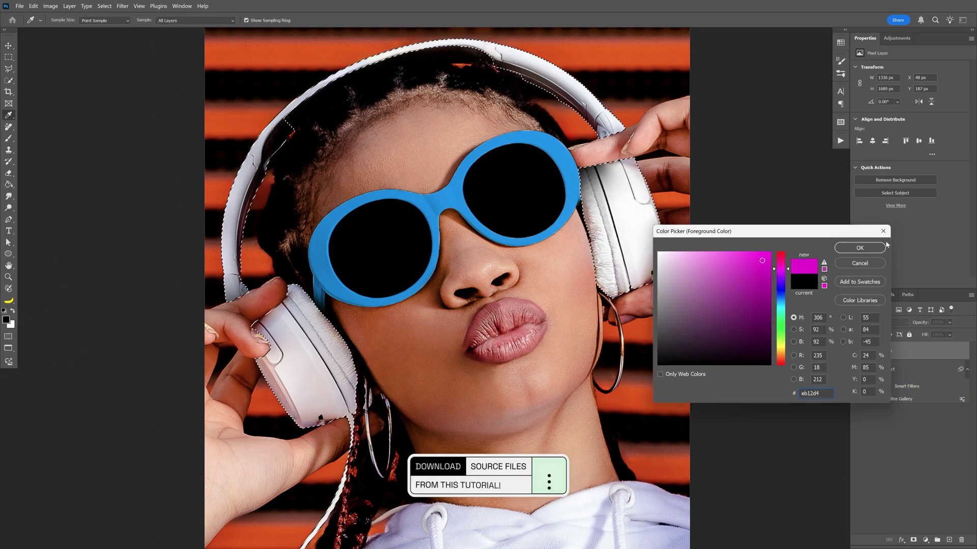
{"action": "left_click", "coordinate": [860, 248]}
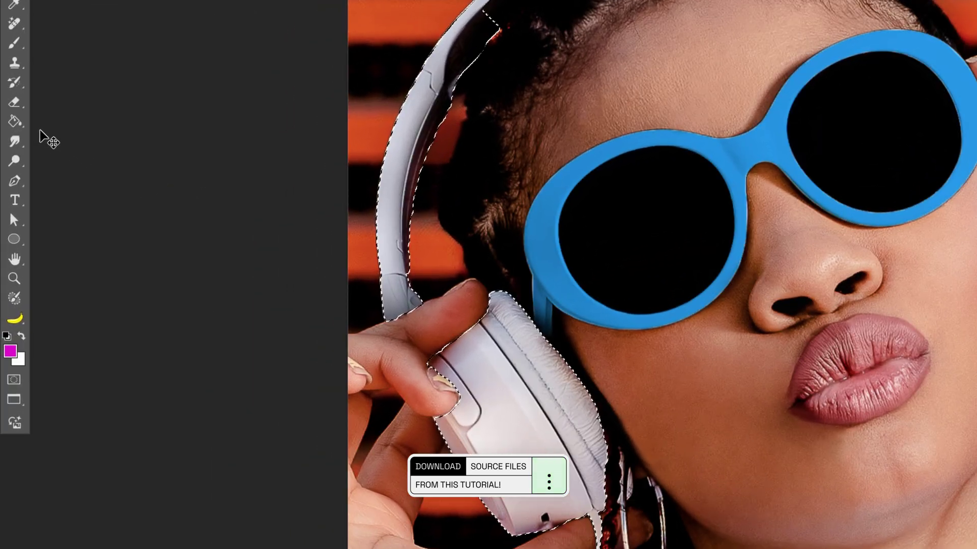
Step: Fill the headphone selection with the magenta foreground color using the Paint Bucket tool, and deselect it
{"action": "left_click", "coordinate": [10, 185]}
{"action": "right_click", "coordinate": [15, 123]}
{"action": "left_click", "coordinate": [67, 132]}
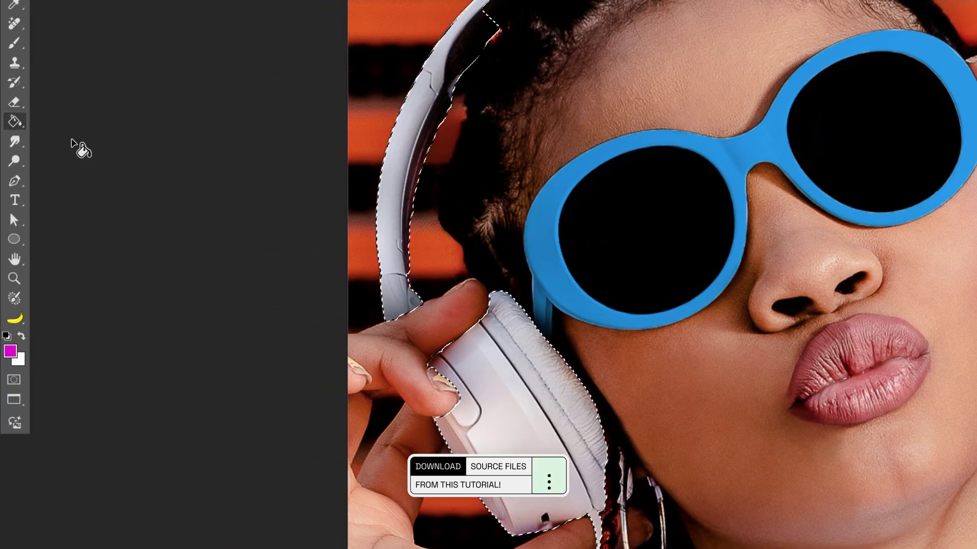
{"action": "left_click", "coordinate": [506, 401]}
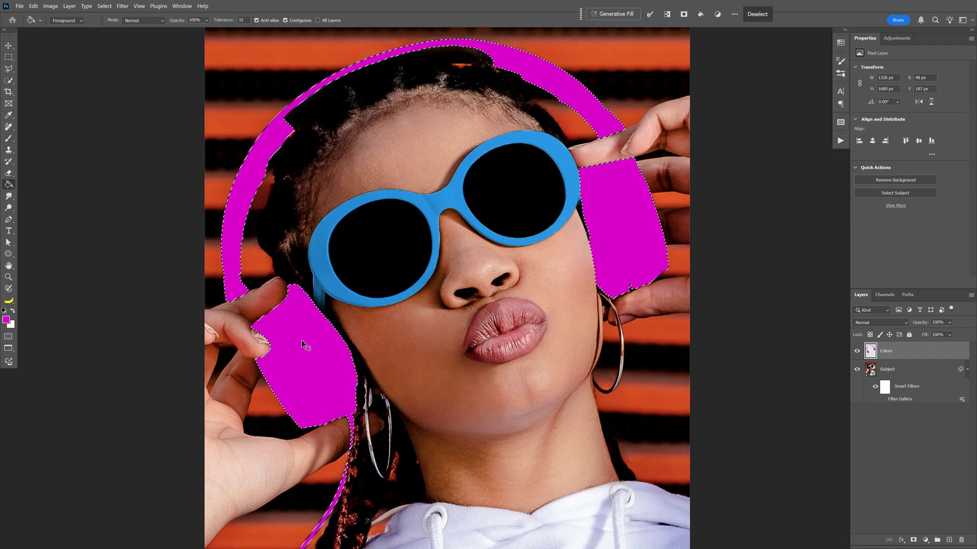
{"action": "key", "text": "ctrl+d"}
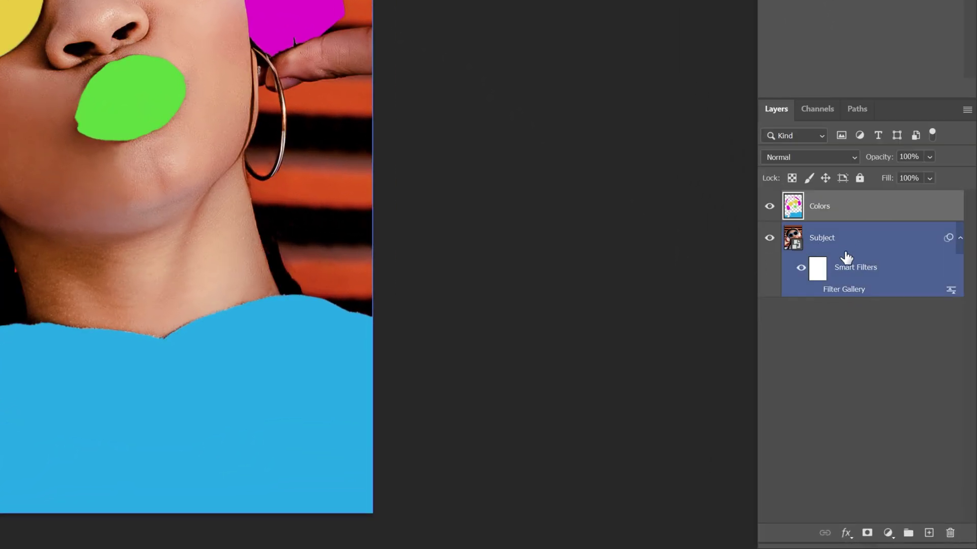
Step: Show the Subject layer's Filter Gallery effect again and set the Colors layer's blend mode to Multiply
{"action": "left_click", "coordinate": [814, 290]}
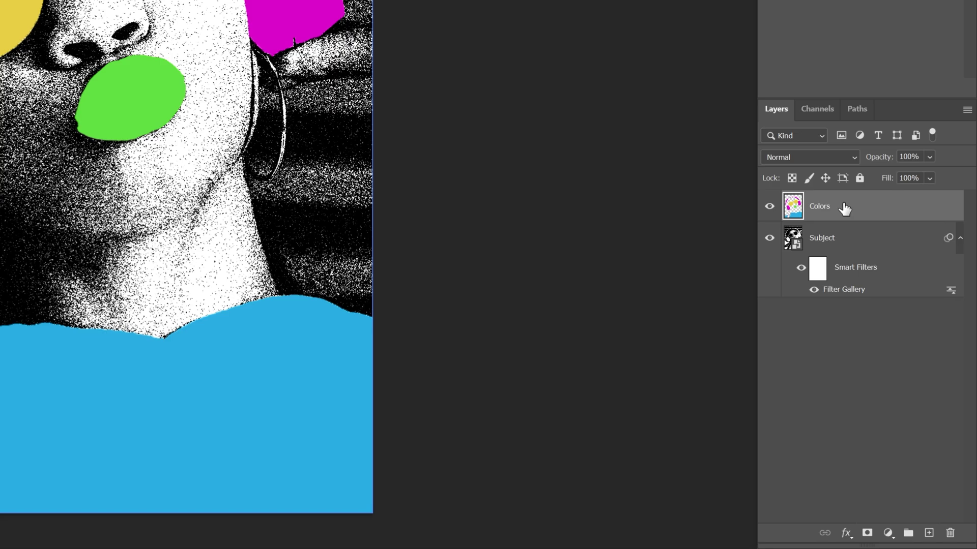
{"action": "left_click", "coordinate": [798, 155]}
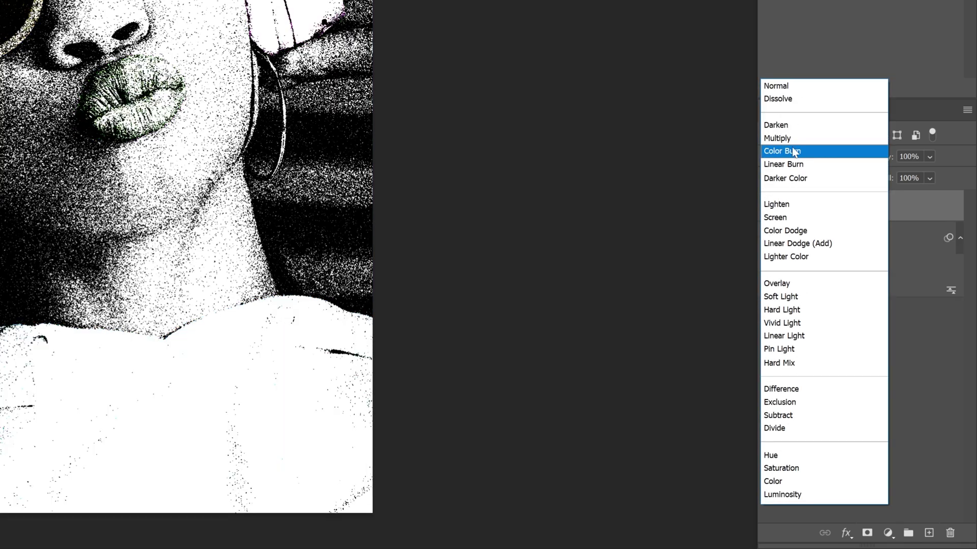
{"action": "left_click", "coordinate": [788, 144]}
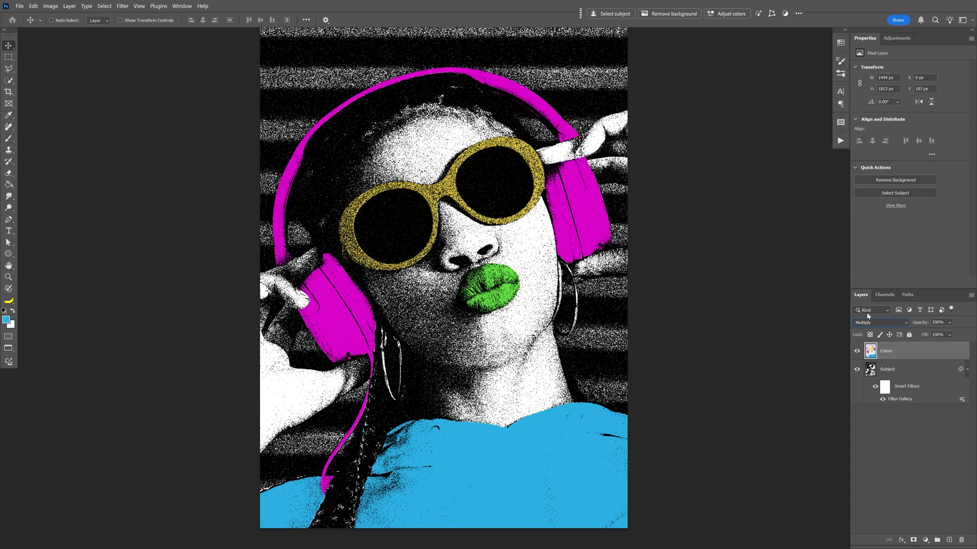
Step: Open the Subject smart object's contents and remove the photo's background
{"action": "left_click", "coordinate": [873, 371]}
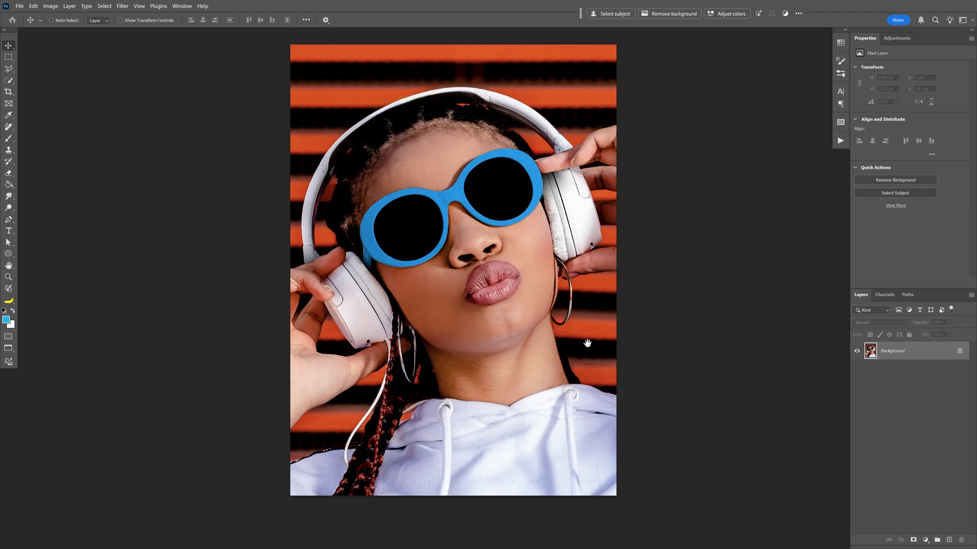
{"action": "left_click_drag", "start_coordinate": [587, 343], "coordinate": [568, 355]}
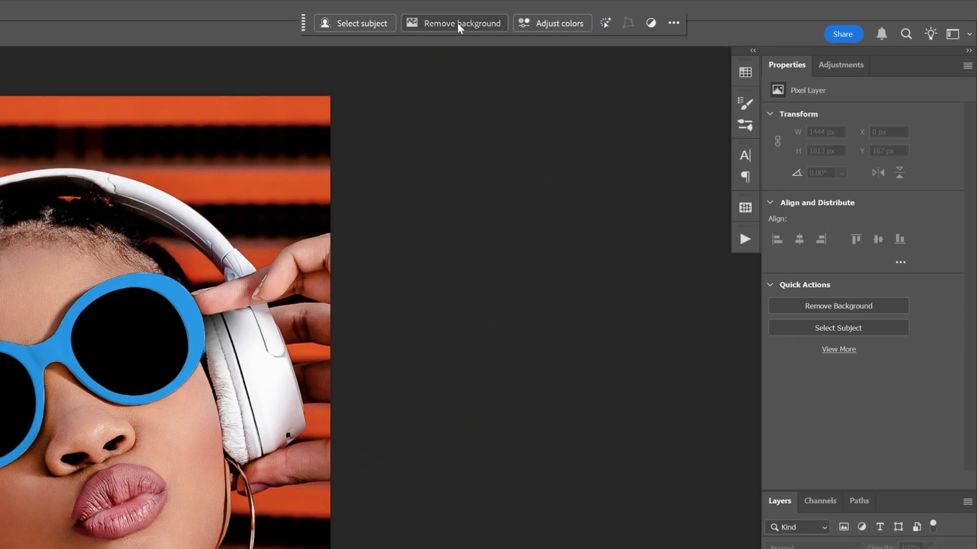
{"action": "left_click", "coordinate": [460, 24]}
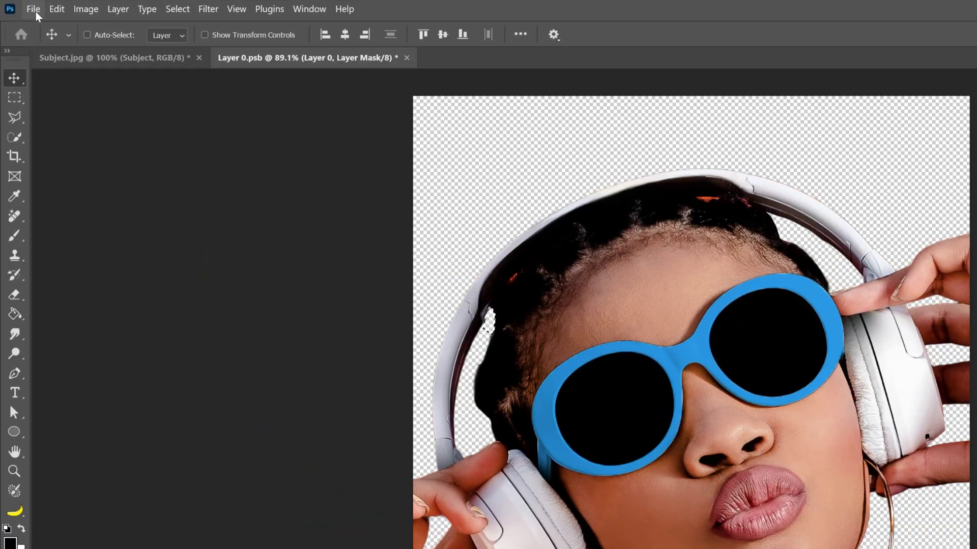
Step: Save the edited smart object contents and return to the Subject.jpg document
{"action": "left_click", "coordinate": [34, 10]}
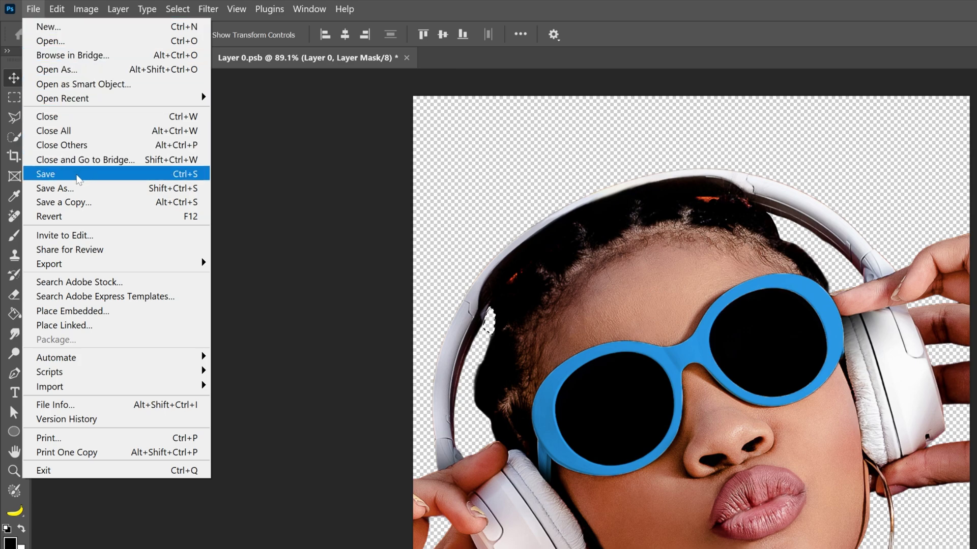
{"action": "left_click", "coordinate": [76, 175]}
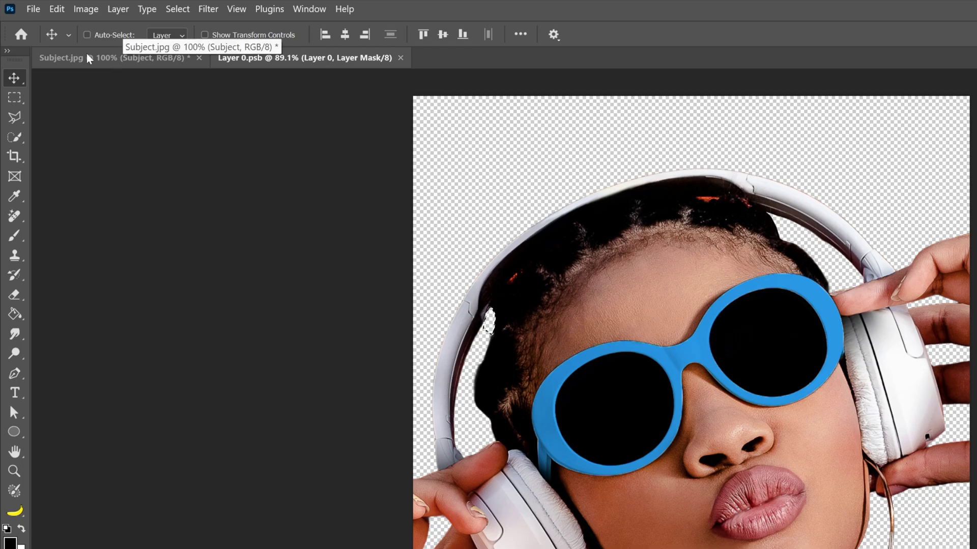
{"action": "left_click", "coordinate": [113, 61]}
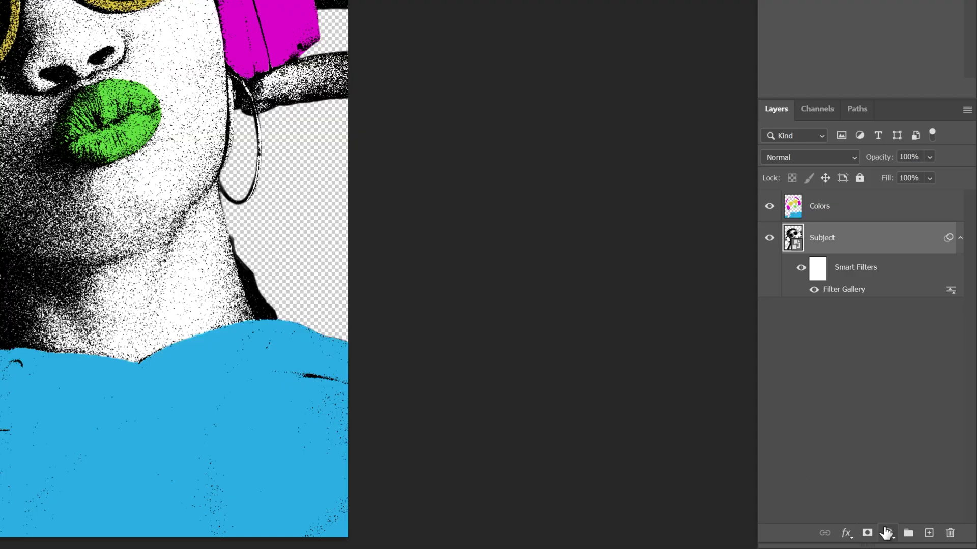
Step: Add a solid color fill layer in yellow e9c70a and place it beneath the Subject layer
{"action": "left_click", "coordinate": [887, 534]}
{"action": "left_click", "coordinate": [886, 262]}
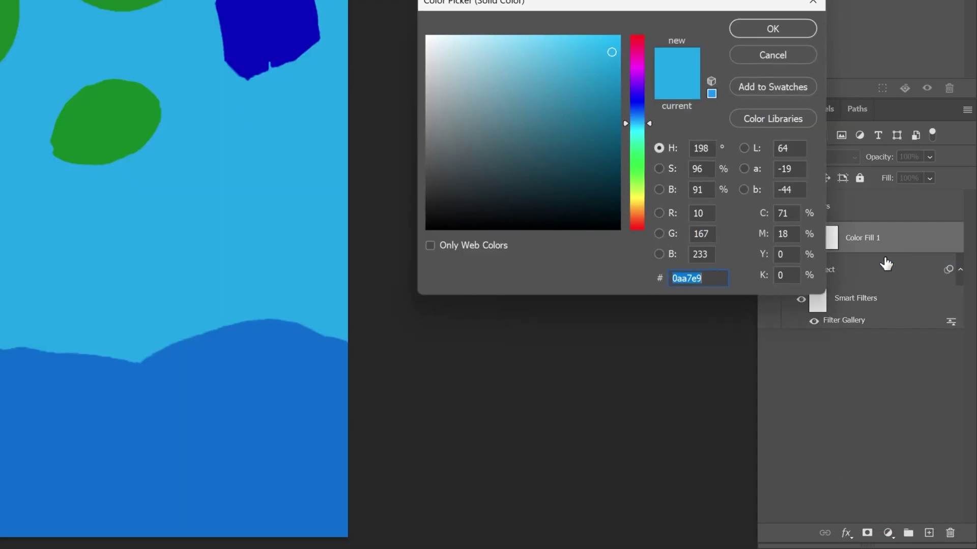
{"action": "left_click_drag", "start_coordinate": [641, 204], "coordinate": [644, 205]}
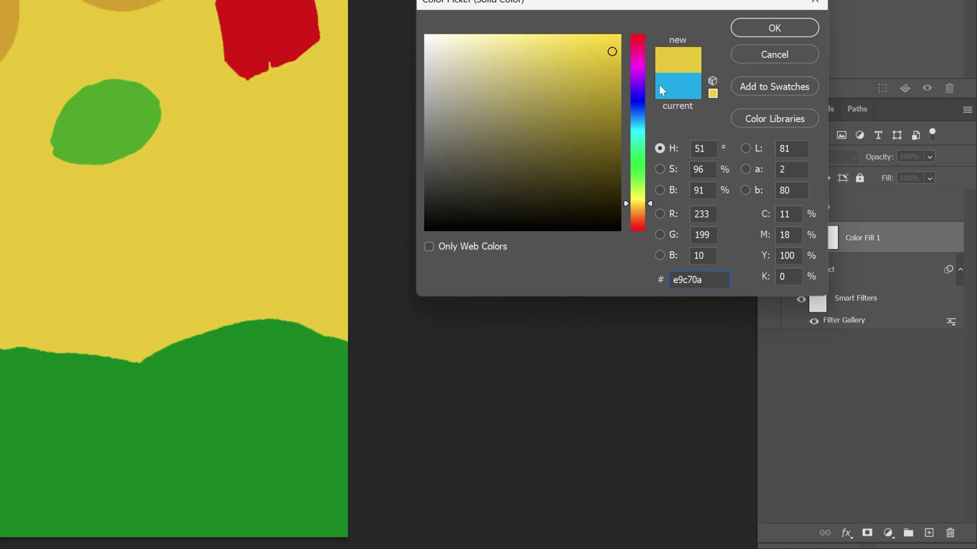
{"action": "left_click", "coordinate": [754, 24]}
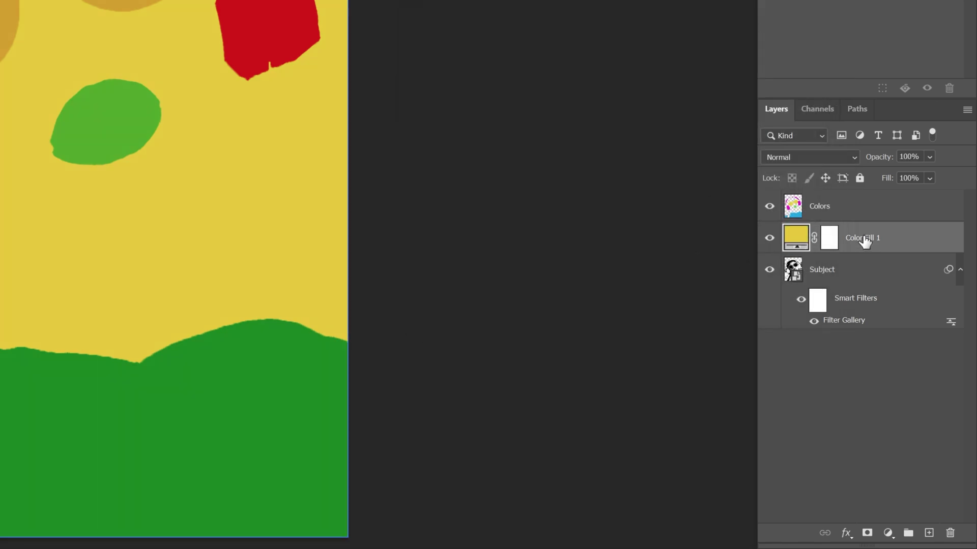
{"action": "left_click_drag", "start_coordinate": [864, 242], "coordinate": [868, 342]}
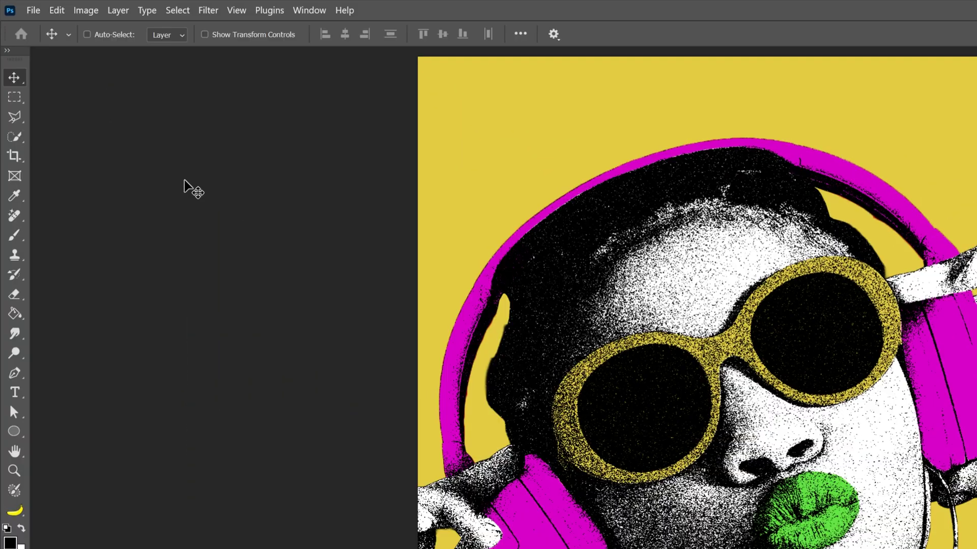
Step: Select the background area above the headphones with an angular Polygonal Lasso outline that extends beyond the canvas edges
{"action": "left_click", "coordinate": [20, 119]}
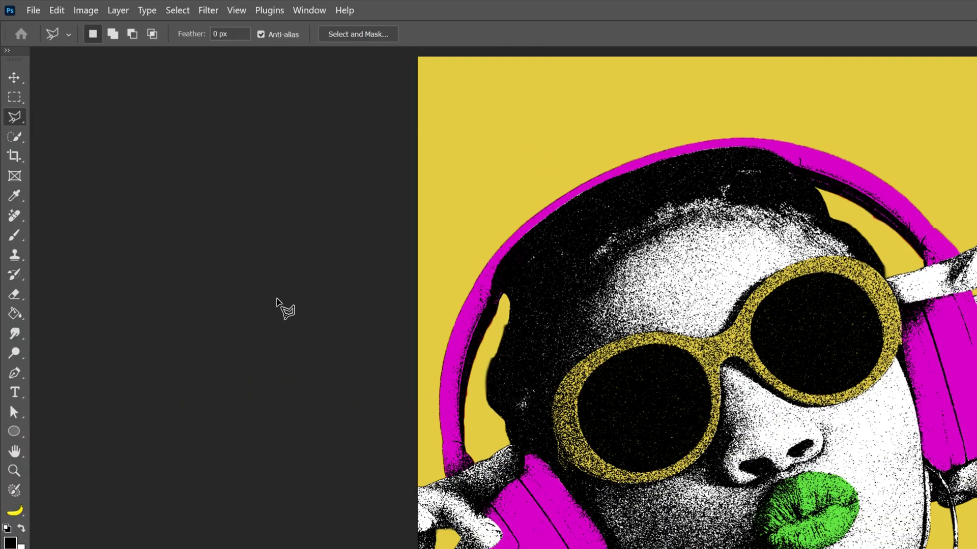
{"action": "left_click", "coordinate": [396, 404]}
{"action": "left_click", "coordinate": [455, 251]}
{"action": "left_click", "coordinate": [577, 130]}
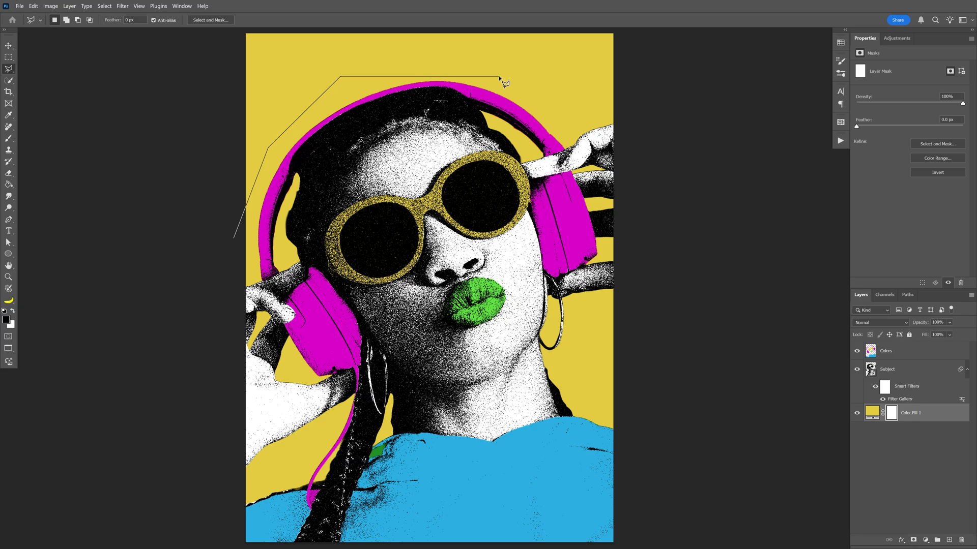
{"action": "left_click", "coordinate": [644, 97]}
{"action": "left_click", "coordinate": [633, 49]}
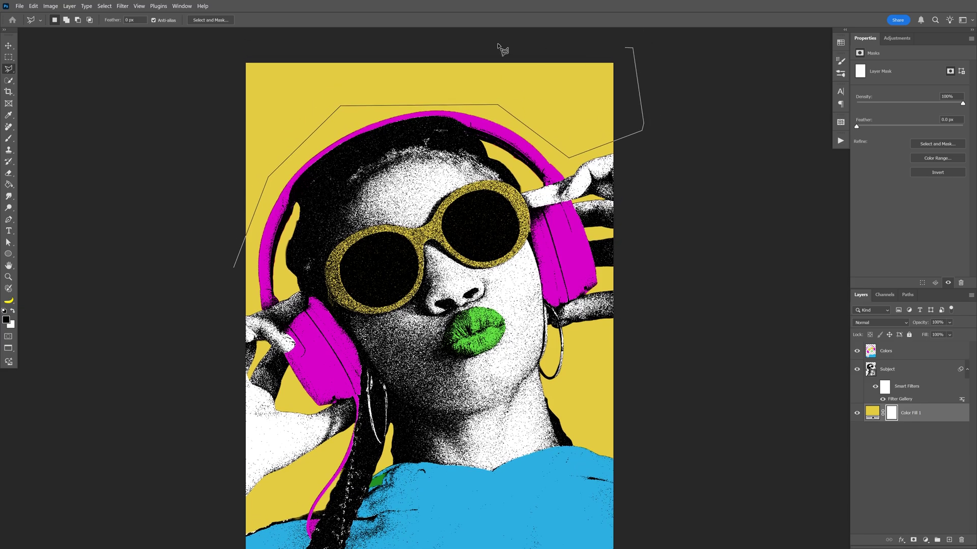
{"action": "left_click", "coordinate": [219, 62]}
{"action": "left_click", "coordinate": [212, 280]}
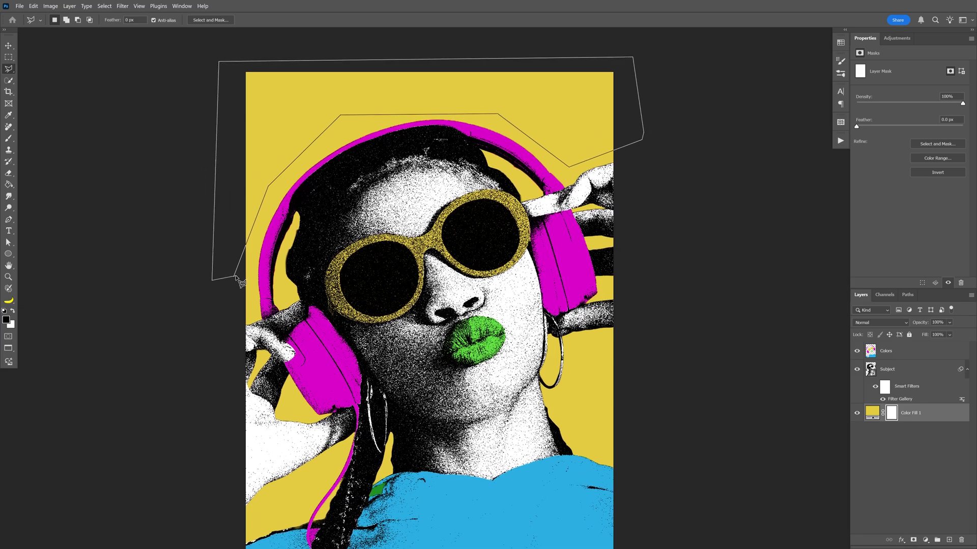
{"action": "left_click", "coordinate": [235, 279]}
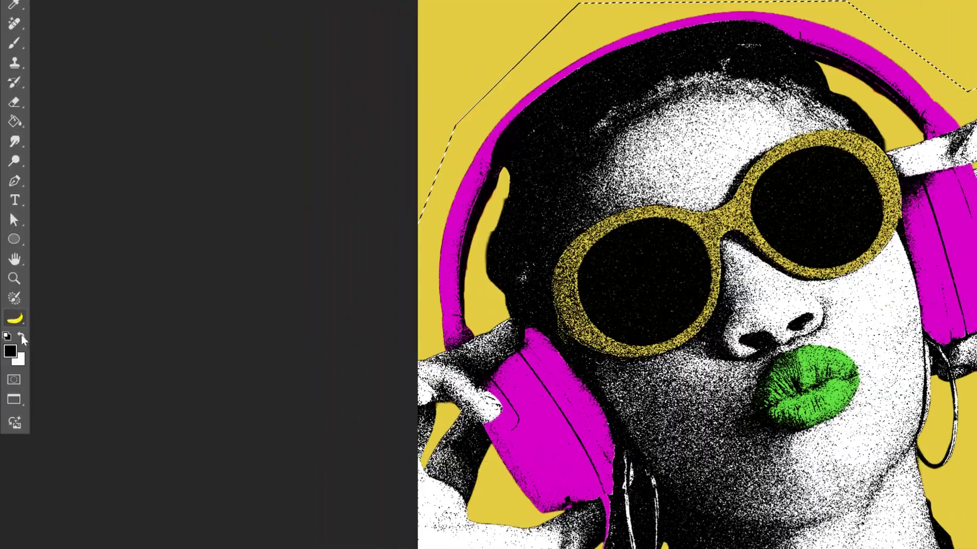
Step: Fill the selected area on the yellow fill layer's mask with black using the Paint Bucket tool
{"action": "scroll", "coordinate": [152, 377], "scroll_direction": "down", "scroll_amount": 1}
{"action": "left_click", "coordinate": [15, 122]}
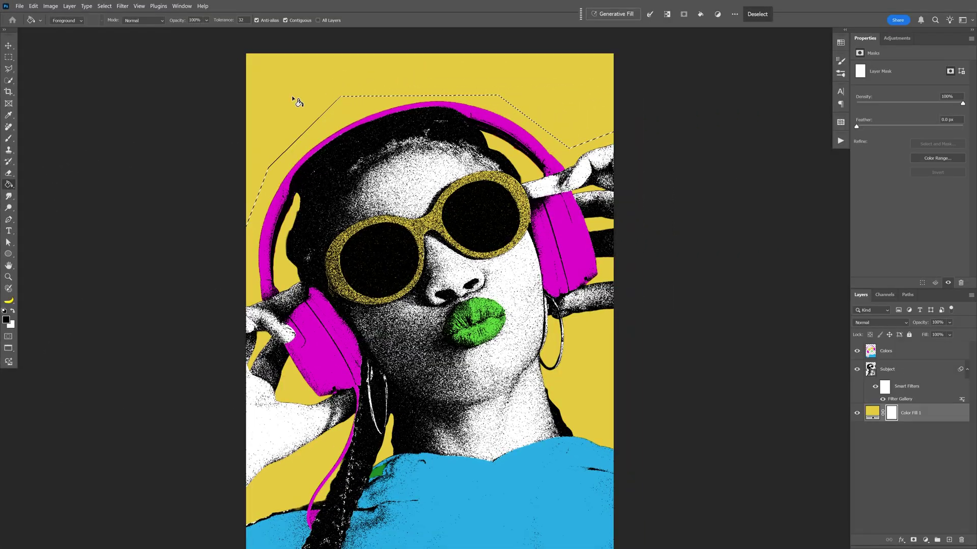
{"action": "left_click", "coordinate": [295, 101]}
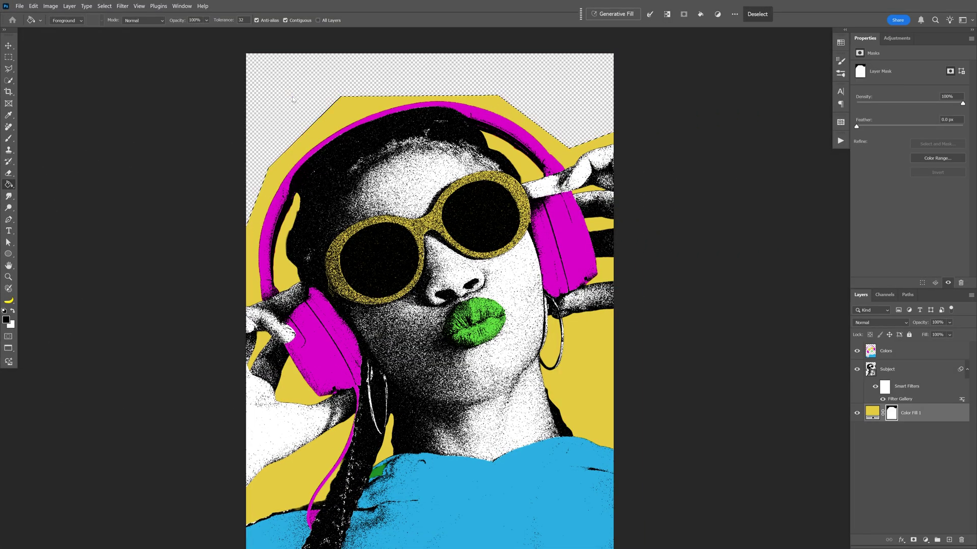
Step: Outline an angular area of background beside the neck with the Polygonal Lasso and fill it with black on the yellow layer's mask
{"action": "scroll", "coordinate": [232, 170], "scroll_direction": "down", "scroll_amount": 1}
{"action": "left_click", "coordinate": [9, 68]}
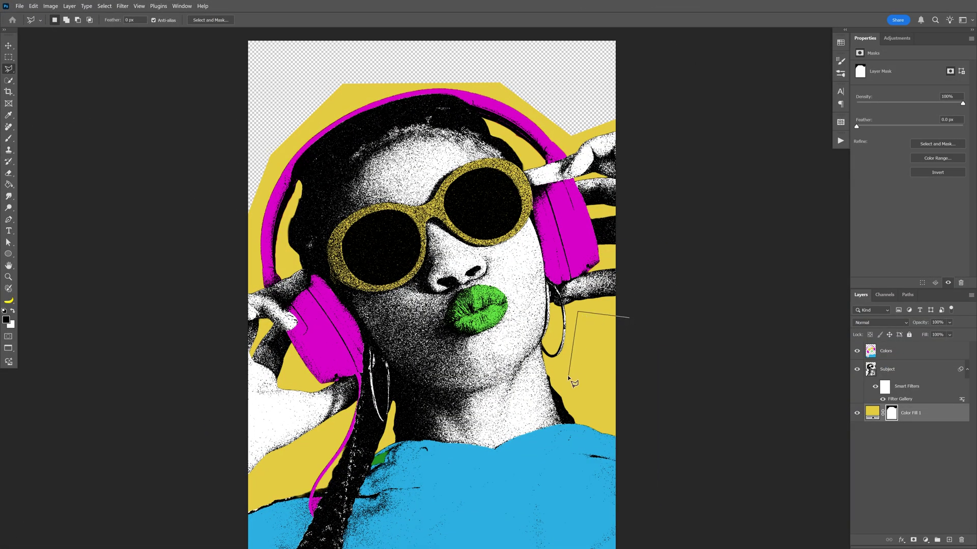
{"action": "double_click", "coordinate": [590, 419]}
{"action": "key", "text": "alt+BackSpace"}
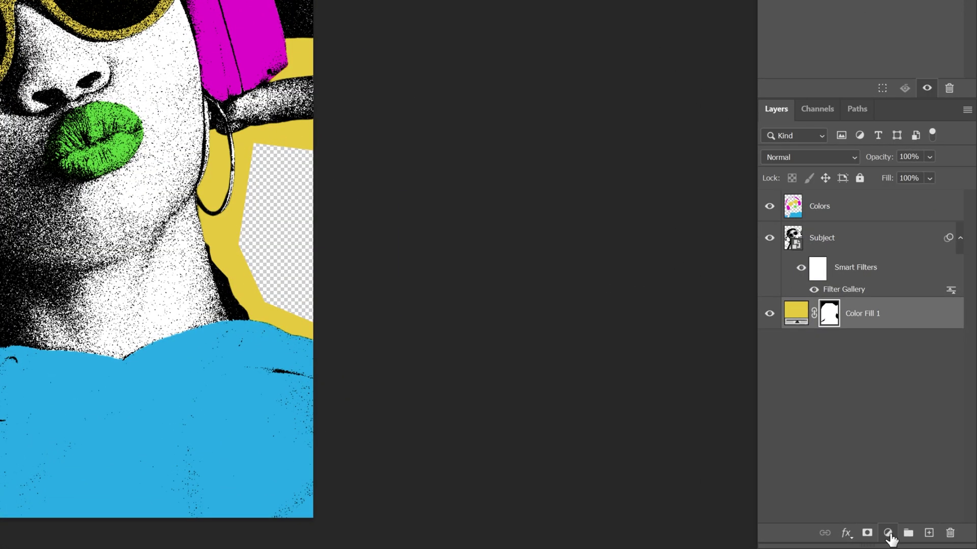
Step: Add a second solid color fill layer in dark gray 1d1d1d and place it below the yellow fill layer
{"action": "left_click", "coordinate": [890, 537]}
{"action": "left_click", "coordinate": [893, 265]}
{"action": "left_click_drag", "start_coordinate": [585, 209], "coordinate": [402, 209]}
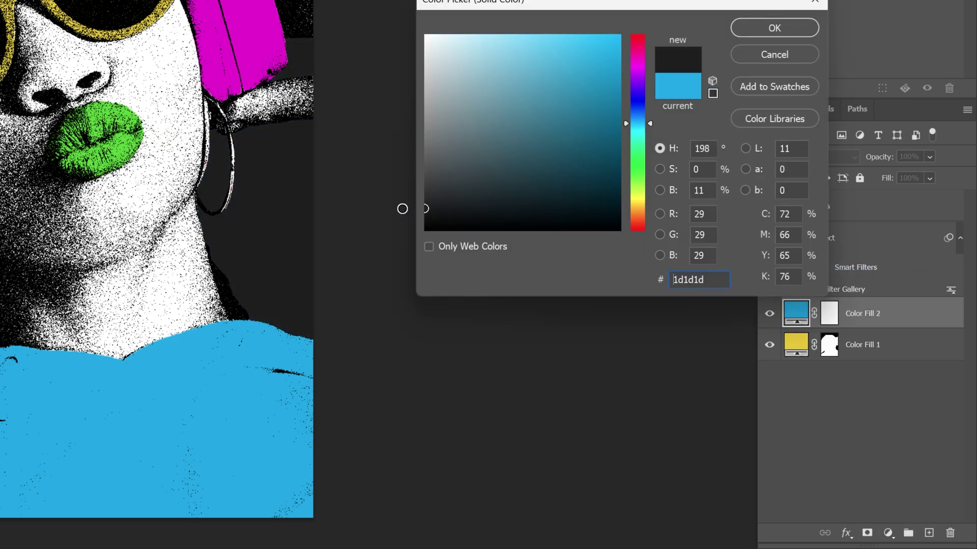
{"action": "left_click", "coordinate": [774, 28]}
{"action": "left_click_drag", "start_coordinate": [883, 313], "coordinate": [890, 389]}
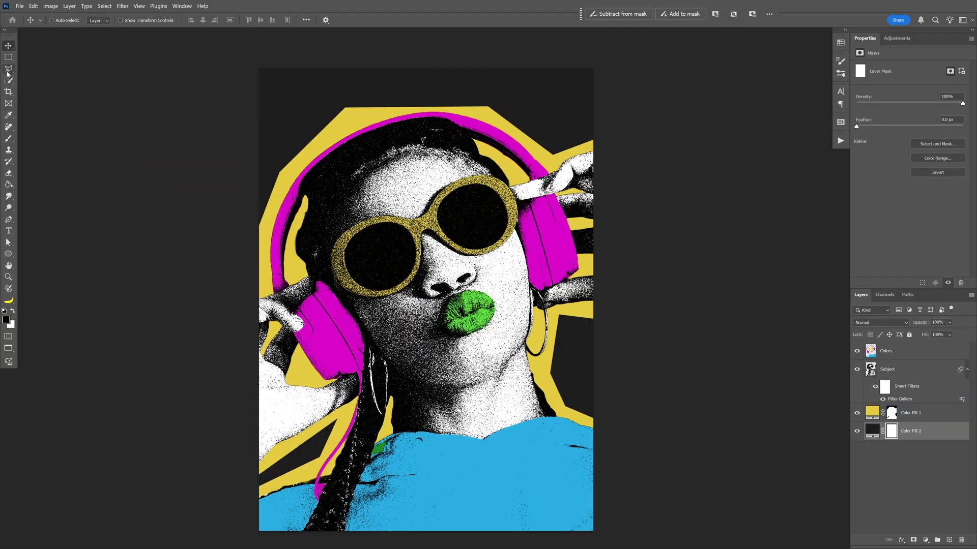
Step: Start a Polygonal Lasso outline outside the canvas edge for cutting a shape from the dark gray fill layer's mask
{"action": "left_click", "coordinate": [8, 70]}
{"action": "left_click", "coordinate": [240, 180]}
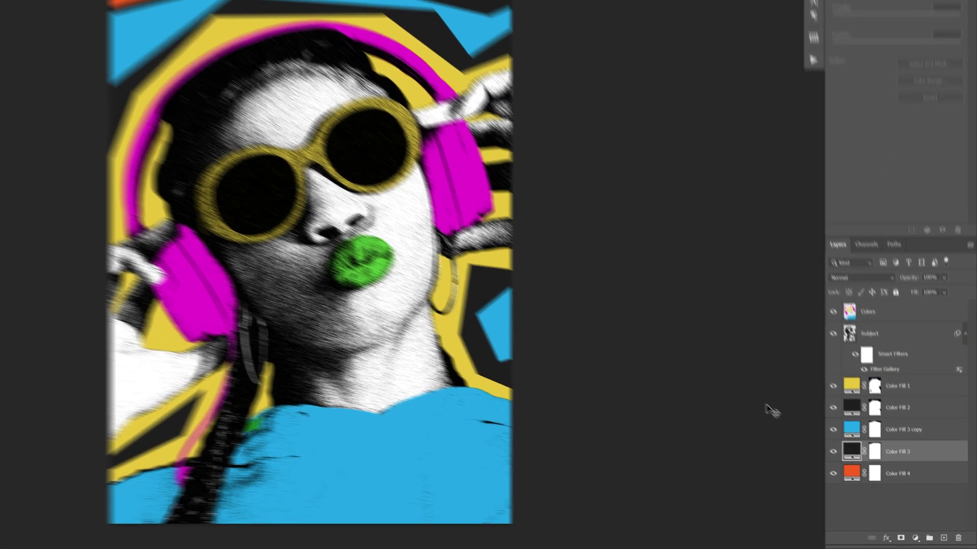
Step: Select all five color fill layers and convert them into a single smart object
{"action": "left_click", "coordinate": [936, 414]}
{"action": "left_click", "coordinate": [938, 490]}
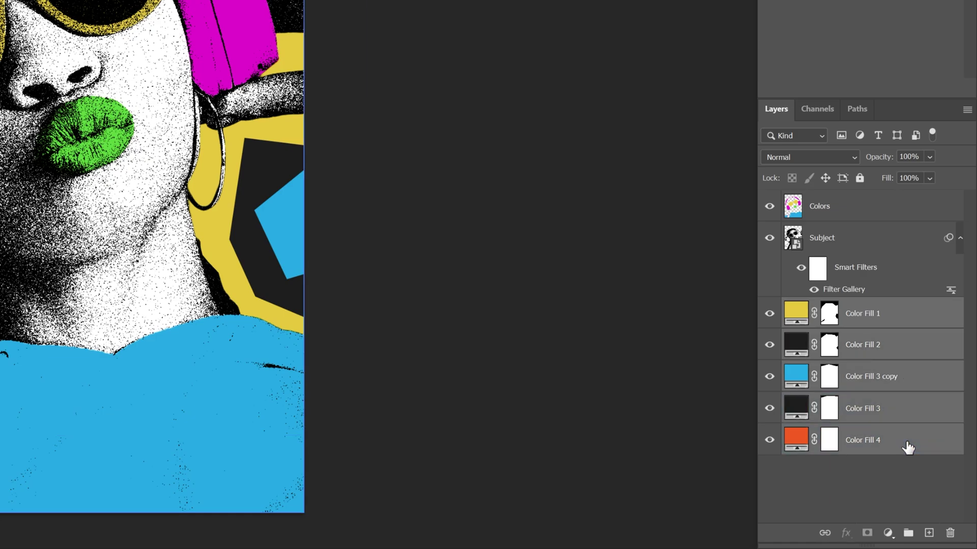
{"action": "right_click", "coordinate": [908, 448]}
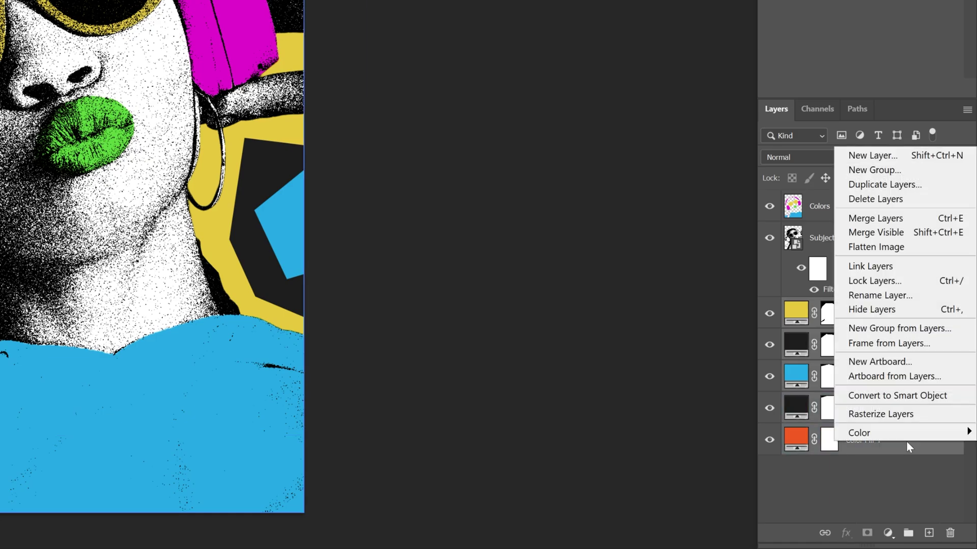
{"action": "left_click", "coordinate": [926, 402]}
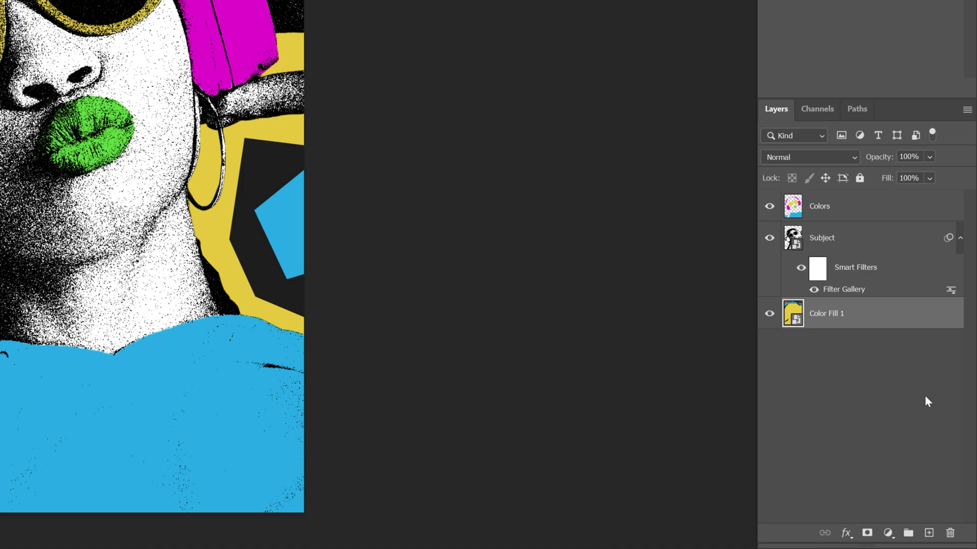
Step: Duplicate the background smart object and copy the Subject layer's Filter Gallery smart filter onto the duplicate
{"action": "key", "text": "ctrl+j"}
{"action": "left_click_drag", "start_coordinate": [864, 316], "coordinate": [859, 291]}
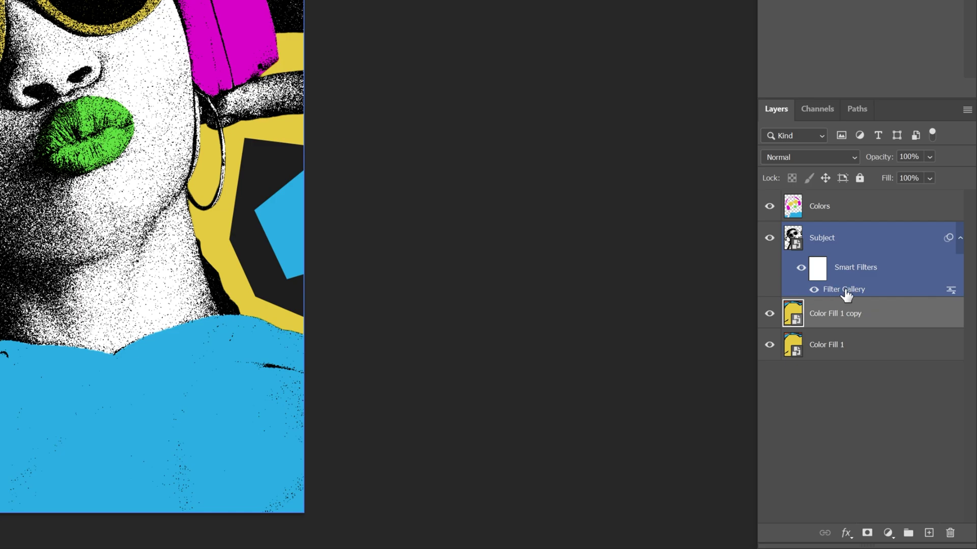
{"action": "left_click_drag", "start_coordinate": [846, 295], "coordinate": [868, 318]}
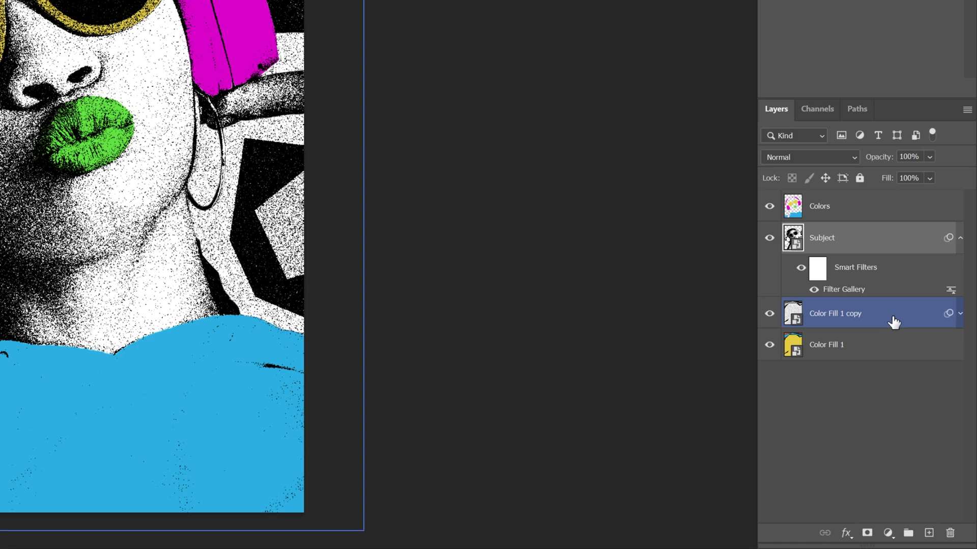
{"action": "left_click", "coordinate": [959, 314]}
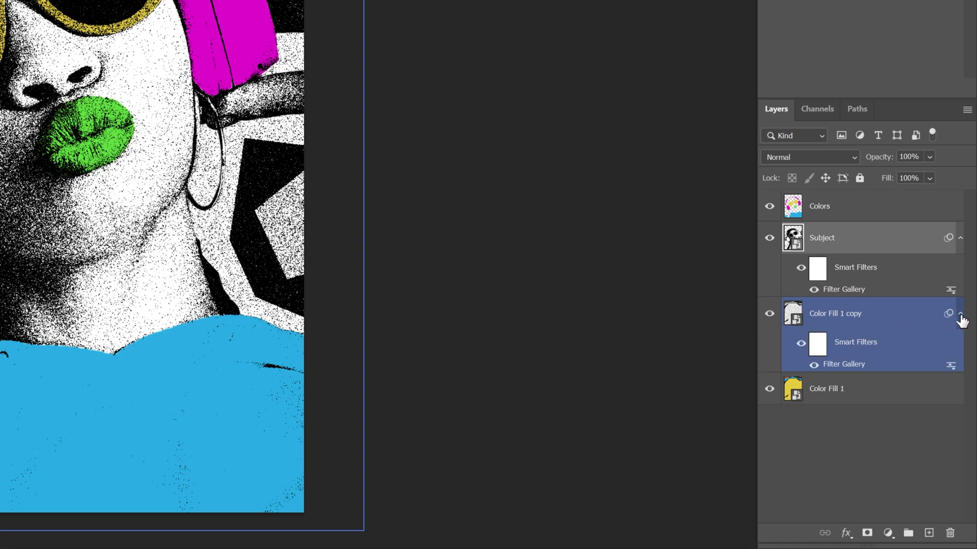
Step: Set the Color Fill 1 copy layer's blend mode to Multiply
{"action": "left_click", "coordinate": [914, 321]}
{"action": "left_click", "coordinate": [834, 206]}
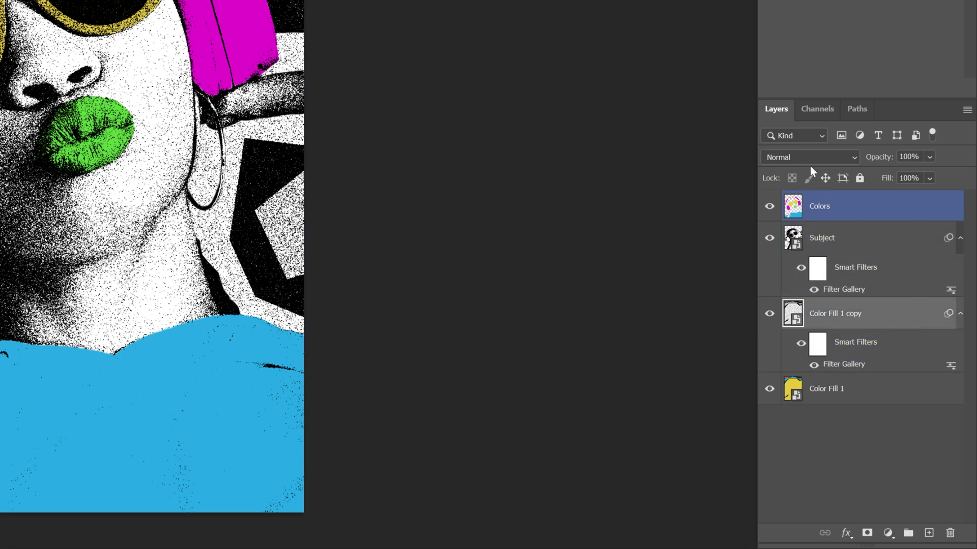
{"action": "left_click", "coordinate": [805, 157]}
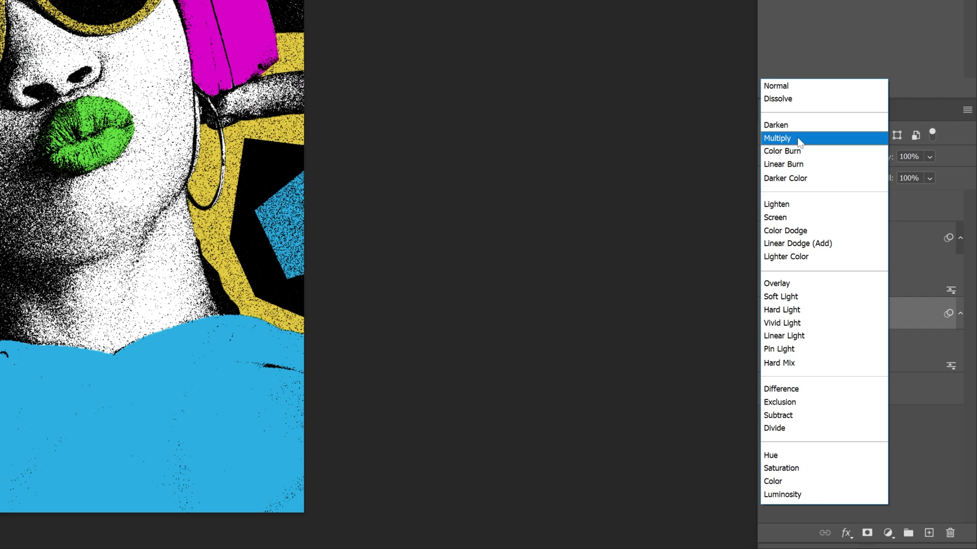
{"action": "left_click", "coordinate": [797, 139]}
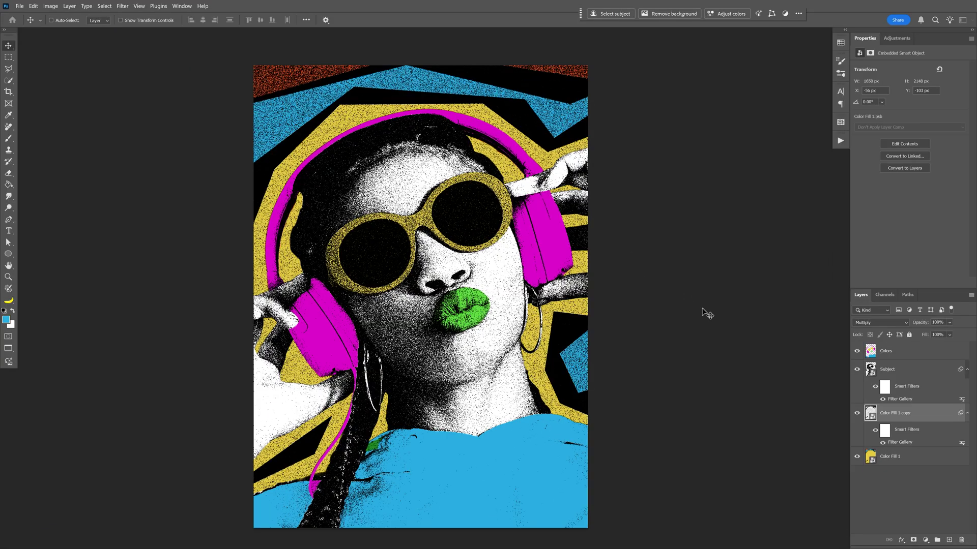